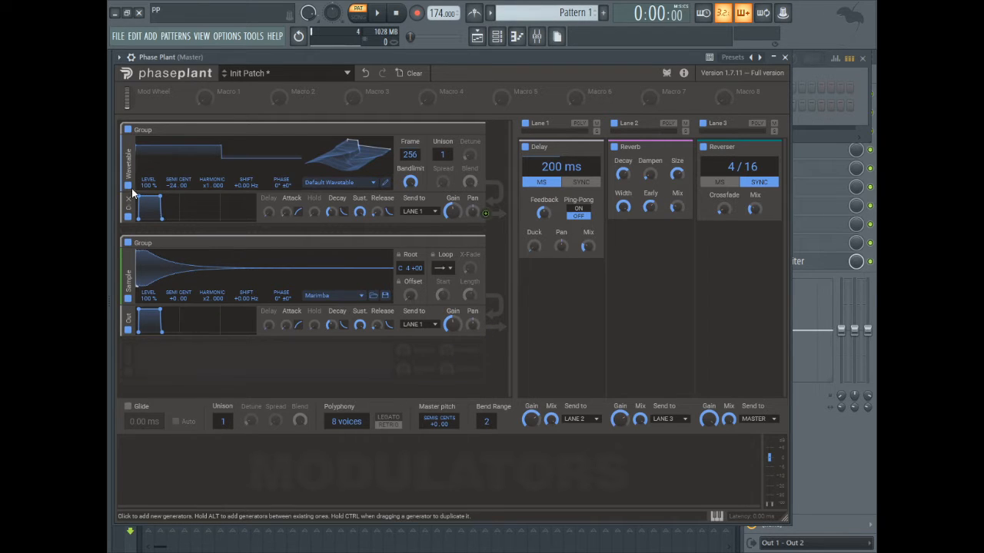
# Step: Switch off the Wavetable generator, audition the Marimba sample with the Delay, and bypass the Reverser in Lane 3
pyautogui.click(129, 186)
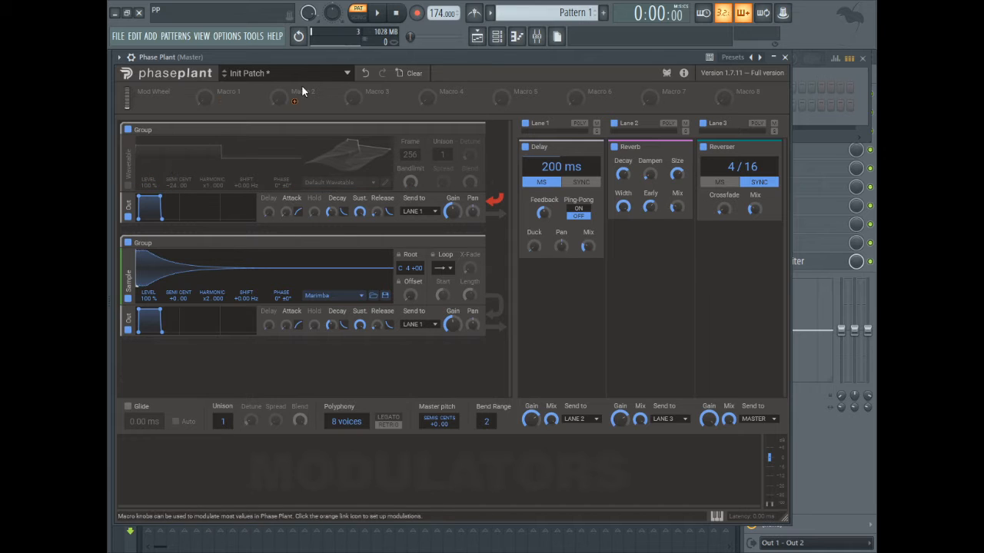
pyautogui.press('v')
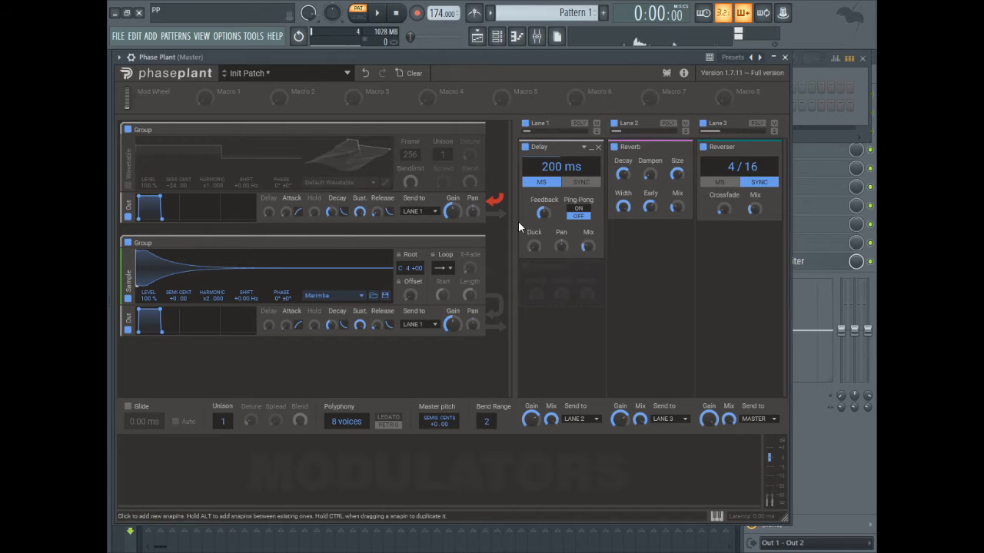
pyautogui.click(525, 147)
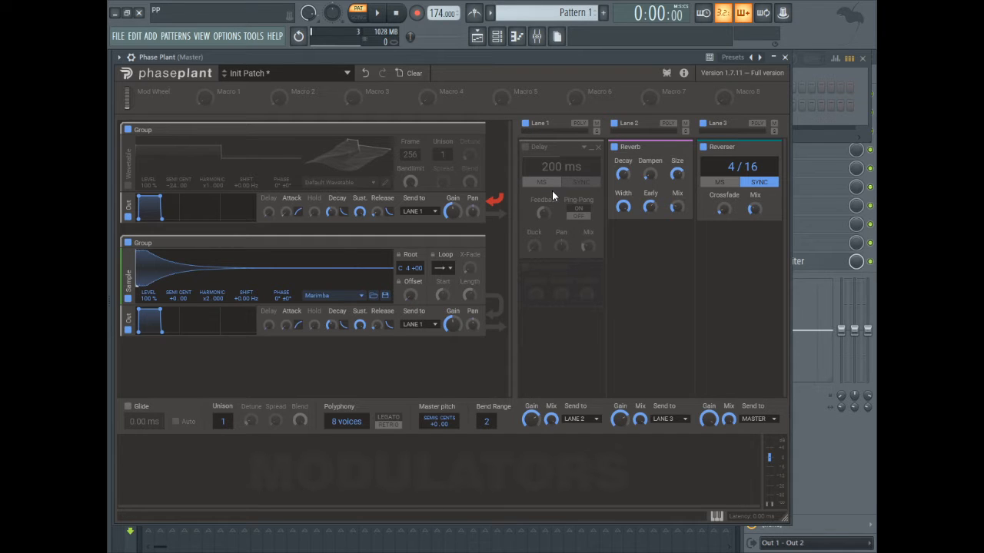
pyautogui.click(525, 147)
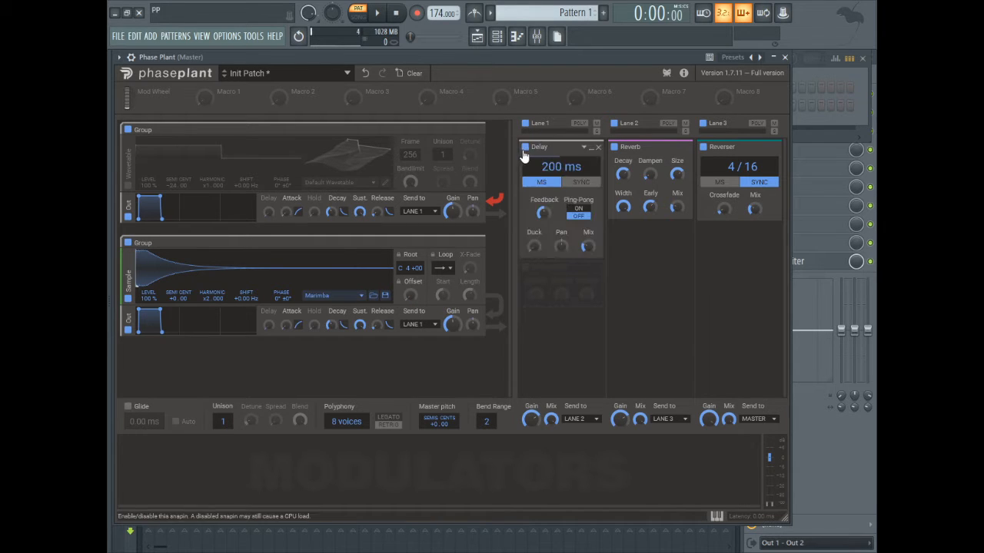
pyautogui.click(701, 147)
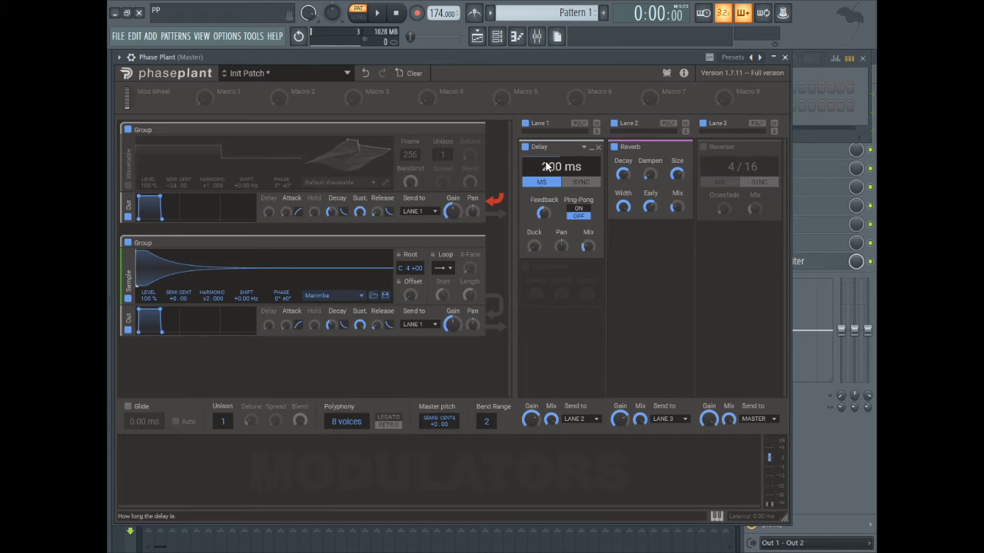
# Step: Try different free-running delay times on the Delay effect in Lane 1
pyautogui.moveTo(548, 167); pyautogui.dragTo(547, 150)
pyautogui.moveTo(554, 172)
pyautogui.mouseDown()
pyautogui.moveTo(553, 131)
pyautogui.moveTo(553, 185)
pyautogui.moveTo(552, 169)
pyautogui.mouseUp()
pyautogui.moveTo(551, 170)
pyautogui.mouseDown()
pyautogui.moveTo(551, 154)
pyautogui.moveTo(551, 170)
pyautogui.mouseUp()
pyautogui.scroll(1, 551, 169)
# Step: Switch the Delay to tempo-synced timing and set its time to 4/4
pyautogui.click(566, 186)
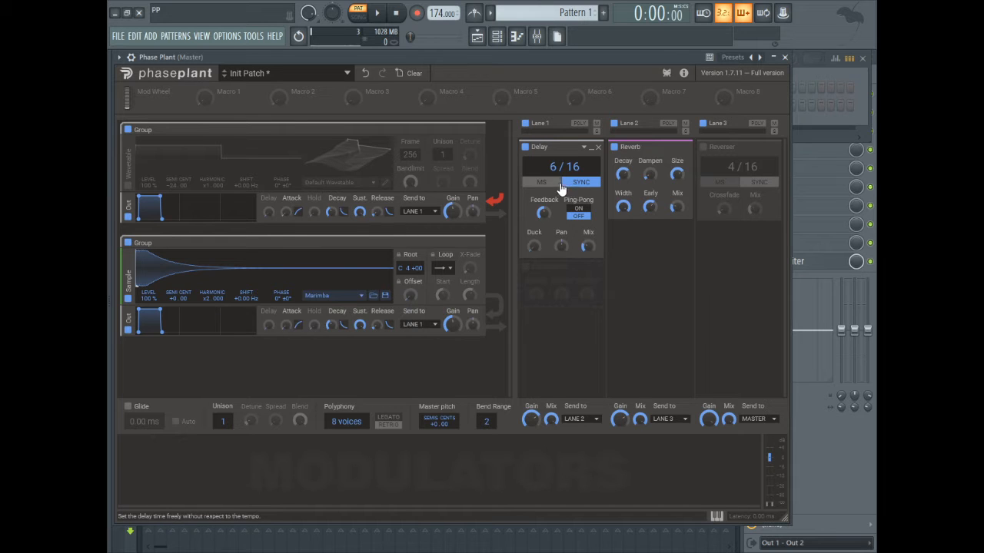
pyautogui.scroll(2, 565, 169)
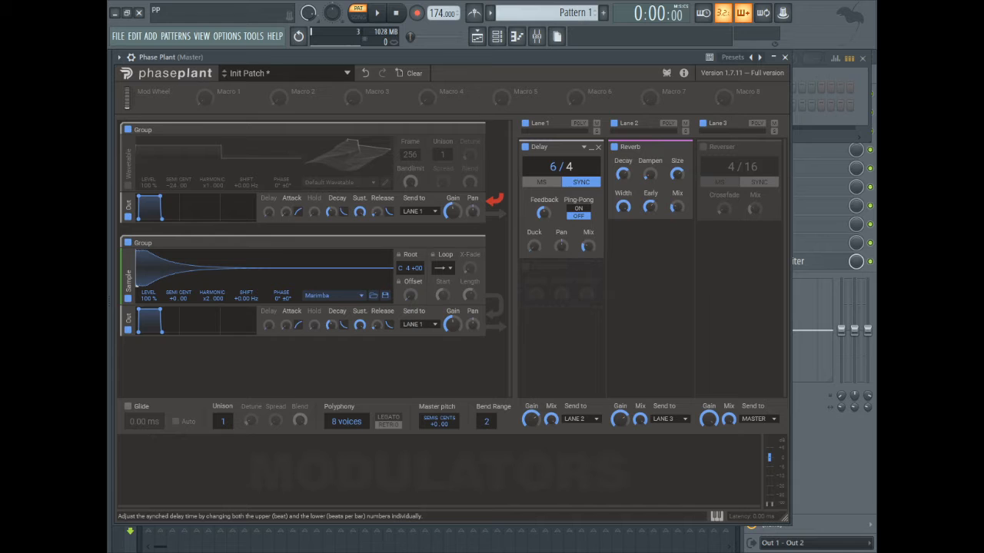
pyautogui.scroll(1, 569, 170)
pyautogui.scroll(-2, 569, 170)
pyautogui.scroll(-1, 569, 170)
pyautogui.scroll(1, 569, 171)
pyautogui.scroll(-2, 574, 167)
pyautogui.moveTo(552, 166)
pyautogui.mouseDown()
pyautogui.moveTo(552, 93)
pyautogui.moveTo(551, 166)
pyautogui.mouseUp()
pyautogui.click(542, 182)
pyautogui.click(578, 182)
pyautogui.scroll(-3, 570, 166)
pyautogui.scroll(1, 553, 166)
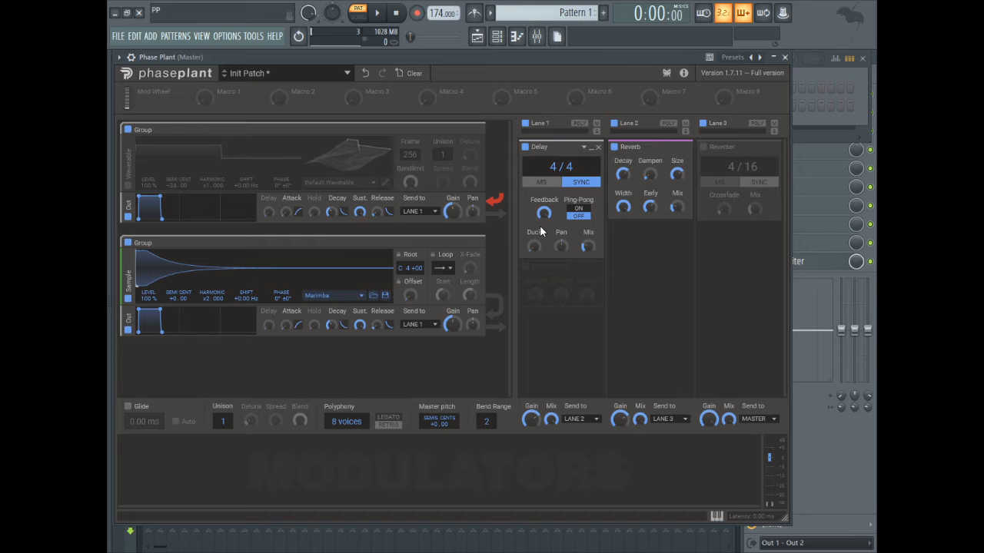
# Step: Turn on the Delay's Ping-Pong mode, try its Pan control, and lower its Mix to zero
pyautogui.click(581, 209)
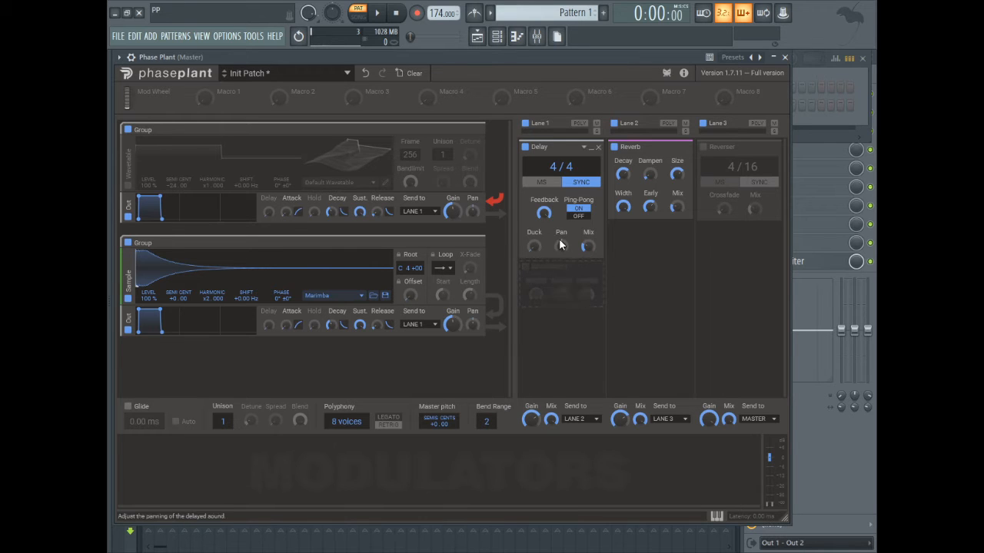
pyautogui.moveTo(561, 244)
pyautogui.mouseDown()
pyautogui.moveTo(561, 229)
pyautogui.moveTo(559, 288)
pyautogui.moveTo(559, 235)
pyautogui.moveTo(559, 247)
pyautogui.moveTo(588, 196)
pyautogui.moveTo(588, 222)
pyautogui.moveTo(569, 233)
pyautogui.mouseUp()
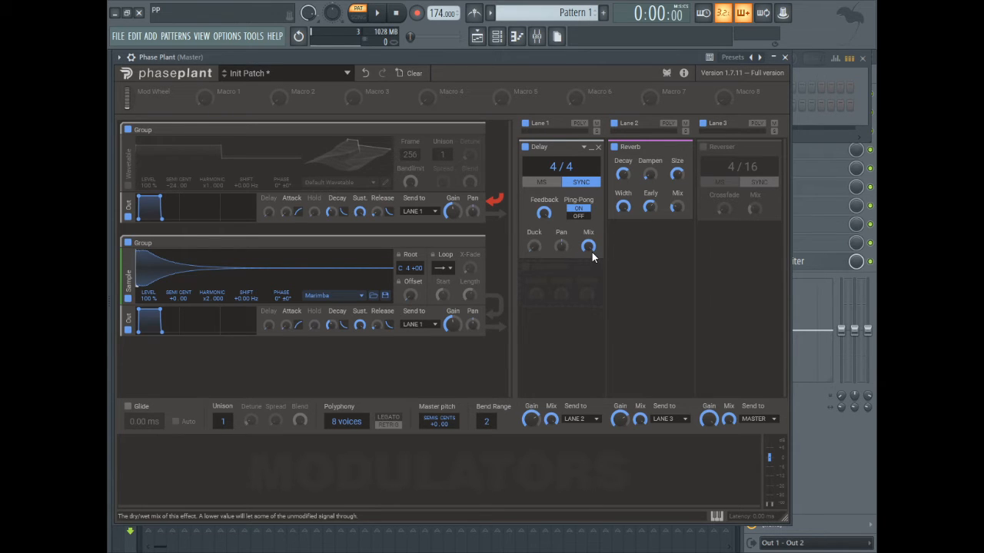
pyautogui.moveTo(592, 253); pyautogui.dragTo(591, 369)
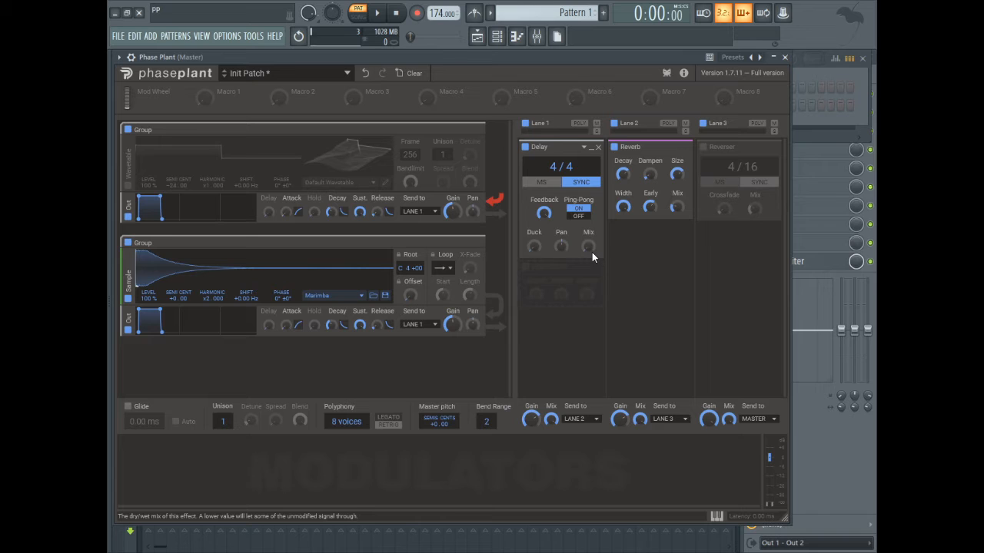
# Step: Collapse the Delay effect in Lane 1 and bypass it
pyautogui.click(591, 148)
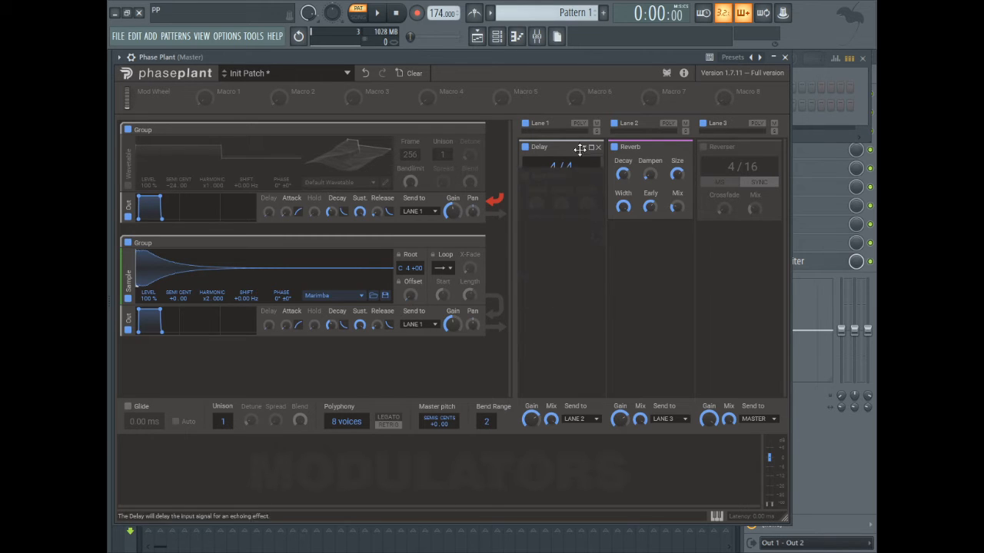
pyautogui.click(526, 148)
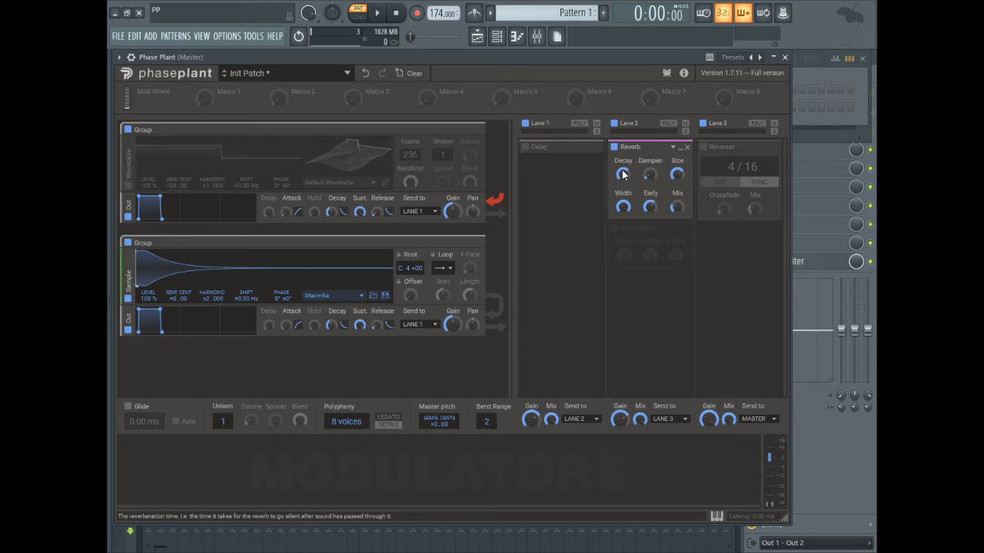
# Step: Try the Reverb's Decay and Dampen at high settings, then turn both down to minimum
pyautogui.moveTo(623, 175)
pyautogui.mouseDown()
pyautogui.moveTo(624, 202)
pyautogui.moveTo(623, 163)
pyautogui.mouseUp()
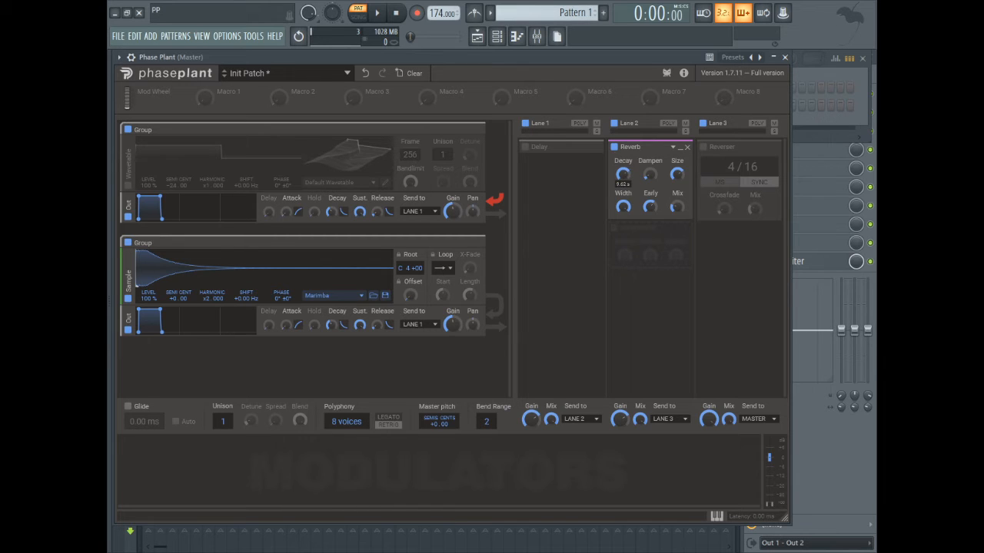
pyautogui.moveTo(623, 174); pyautogui.dragTo(624, 174)
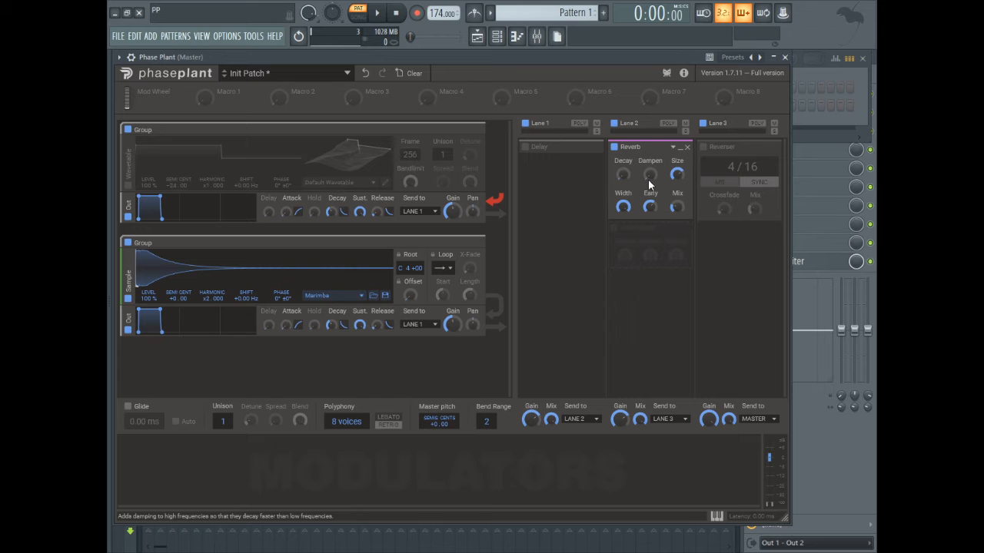
pyautogui.moveTo(655, 178); pyautogui.dragTo(654, 158)
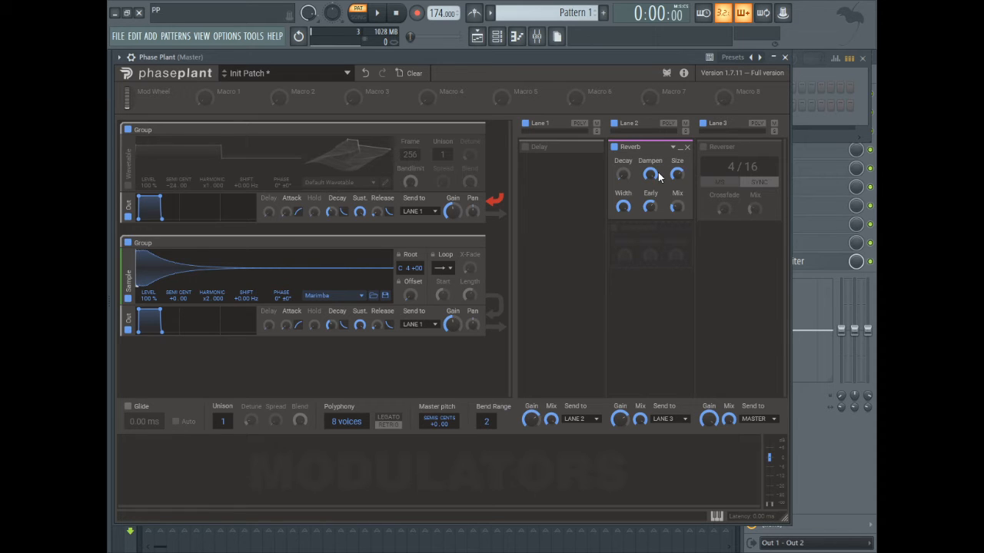
pyautogui.moveTo(657, 172); pyautogui.dragTo(658, 261)
# Step: Turn the Reverb's Size up to maximum and bring its Mix down to zero
pyautogui.click(625, 206)
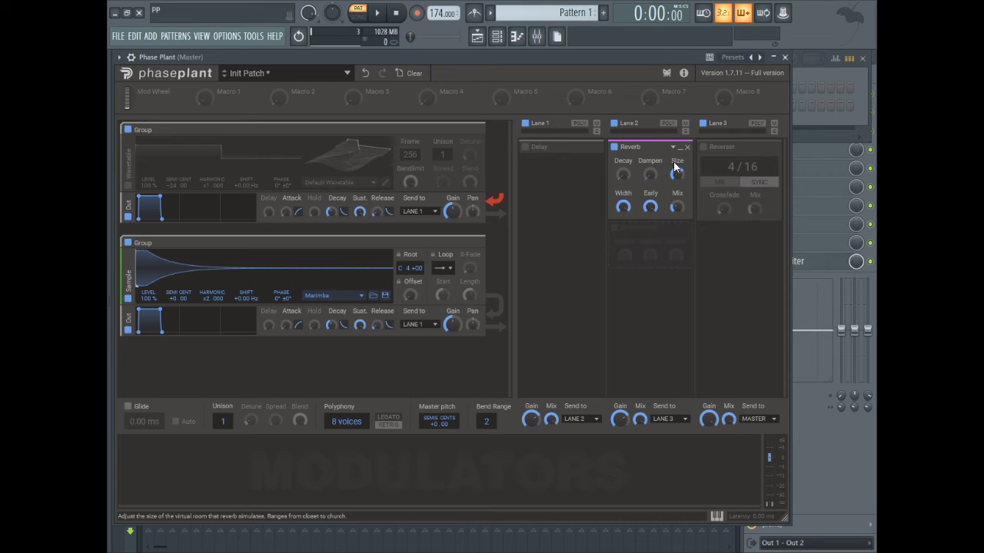
pyautogui.moveTo(678, 175)
pyautogui.mouseDown()
pyautogui.moveTo(677, 197)
pyautogui.moveTo(676, 179)
pyautogui.mouseUp()
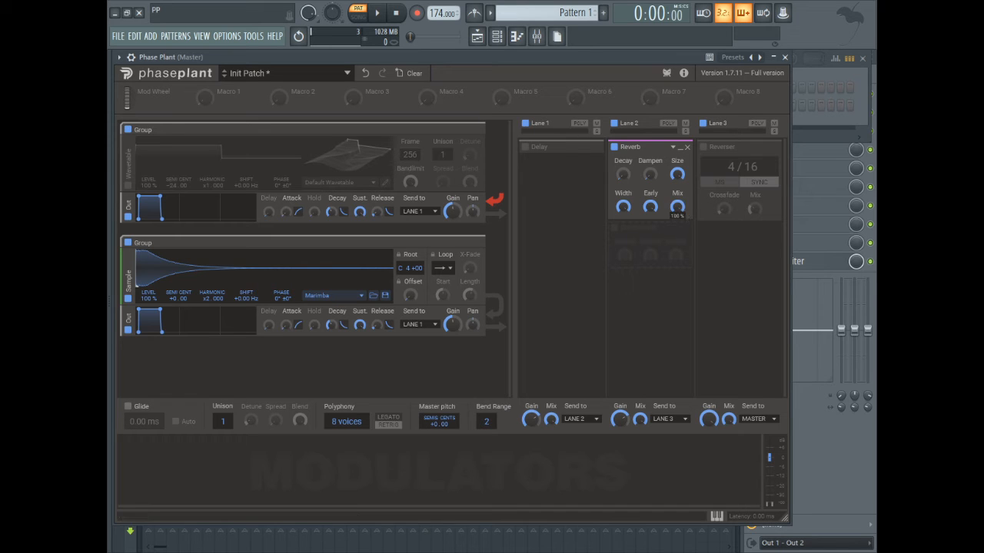
pyautogui.moveTo(677, 210); pyautogui.dragTo(677, 192)
pyautogui.moveTo(677, 192); pyautogui.dragTo(677, 218)
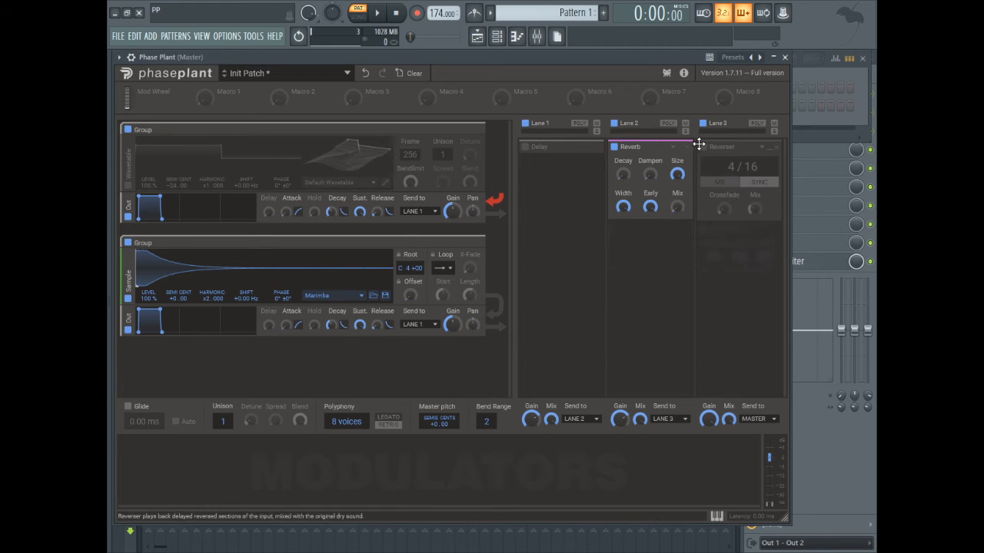
# Step: Collapse and bypass the Reverb in Lane 2, and re-enable the Reverser in Lane 3
pyautogui.click(681, 148)
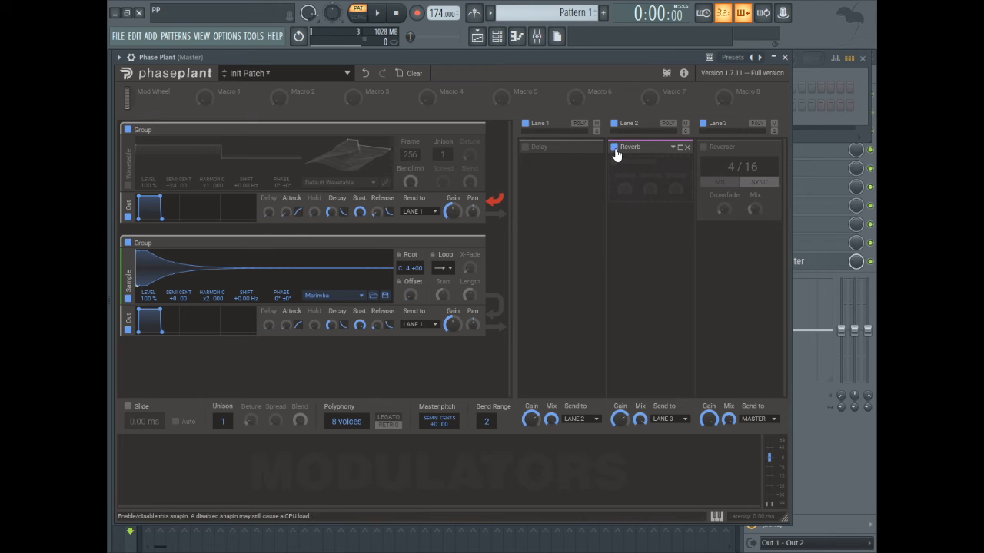
pyautogui.click(615, 150)
pyautogui.click(703, 149)
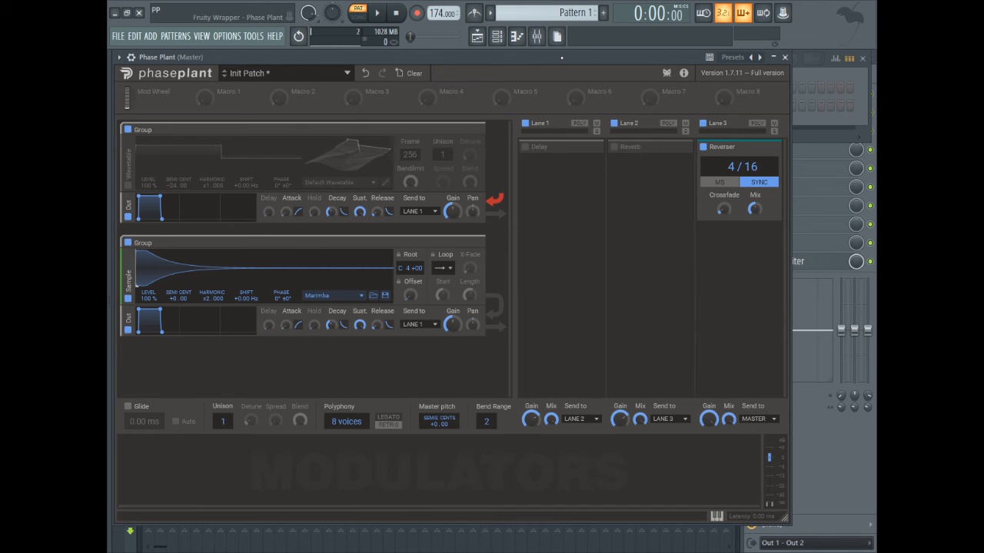
# Step: Load the Marimba sample from the Symplesound Transients category into the Sample generator
pyautogui.click(343, 298)
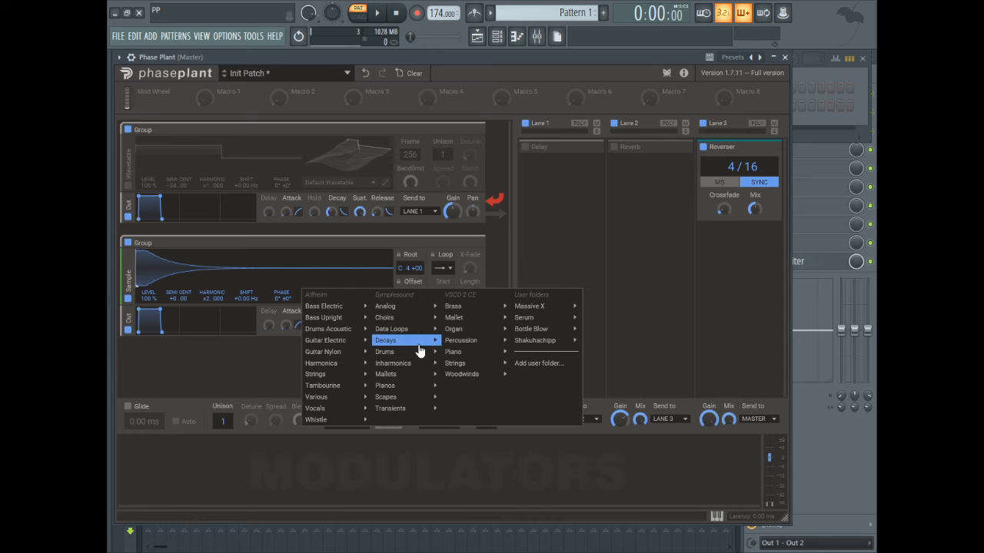
pyautogui.moveTo(424, 379)
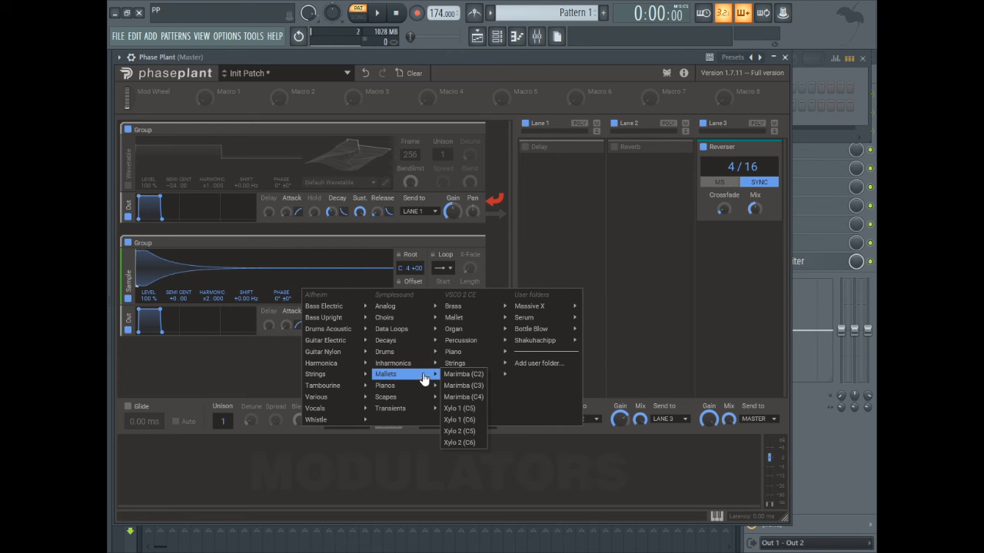
pyautogui.moveTo(399, 412)
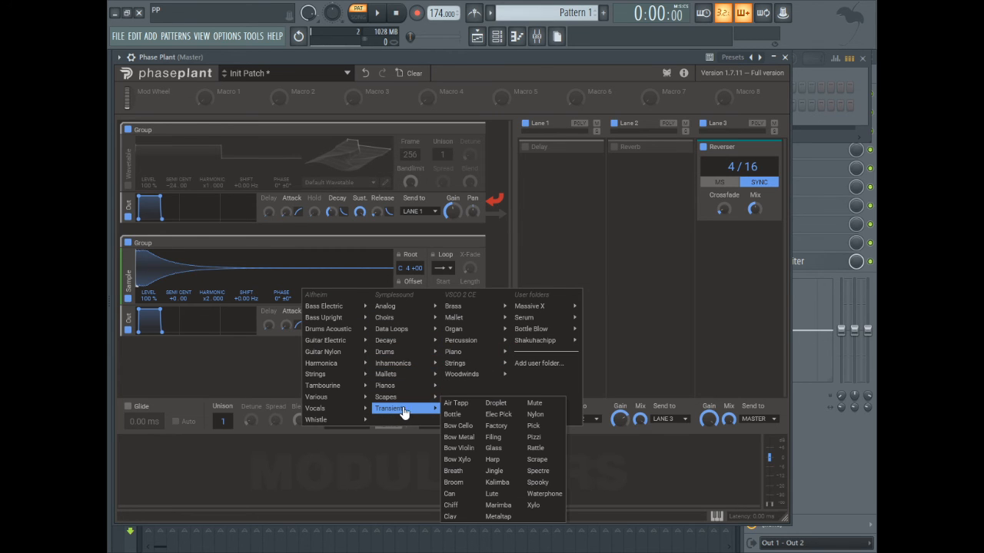
pyautogui.click(173, 343)
pyautogui.click(339, 296)
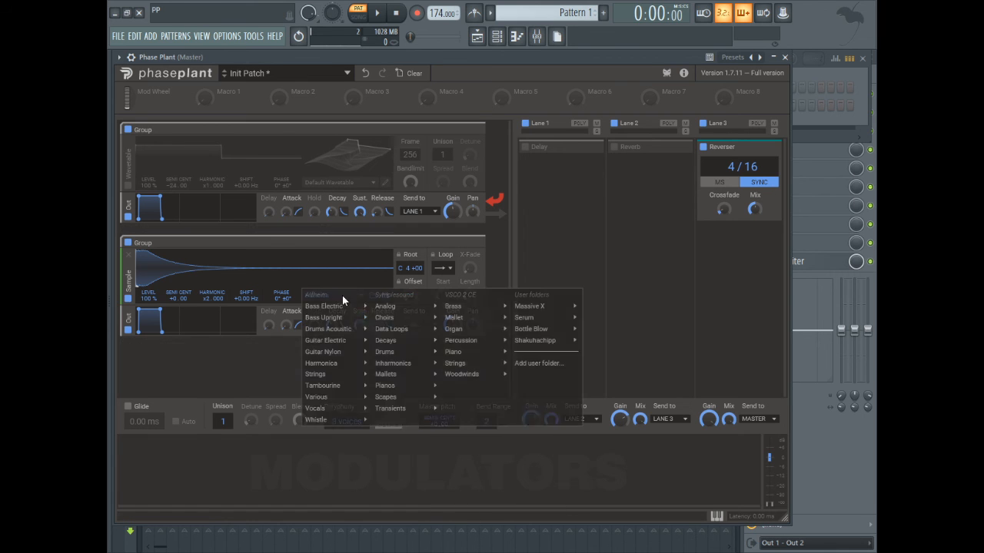
pyautogui.moveTo(413, 411)
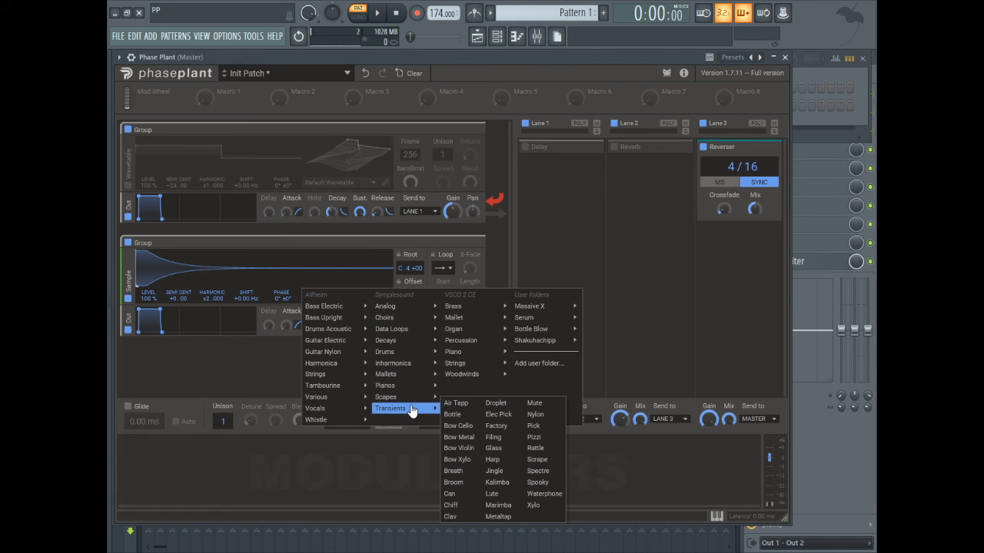
pyautogui.click(496, 505)
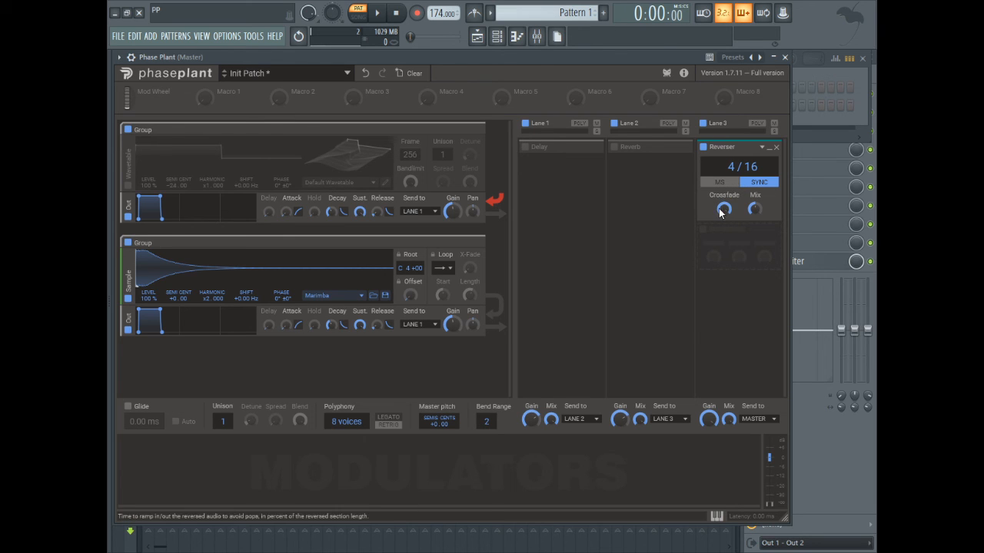
# Step: Set the Reverser's Crossfade to maximum and switch its timing to milliseconds with a section length of about 2.18 s
pyautogui.moveTo(722, 210); pyautogui.dragTo(722, 210)
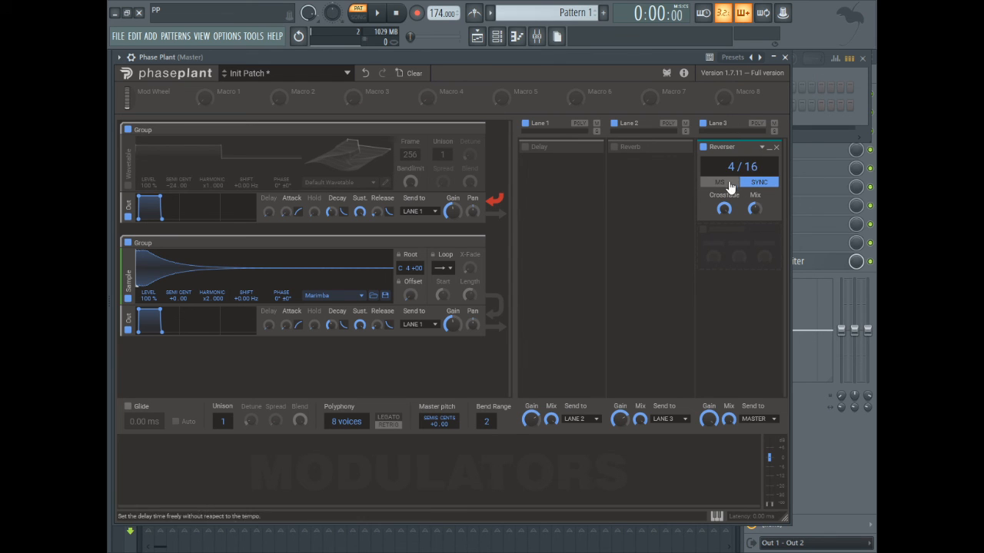
pyautogui.click(720, 182)
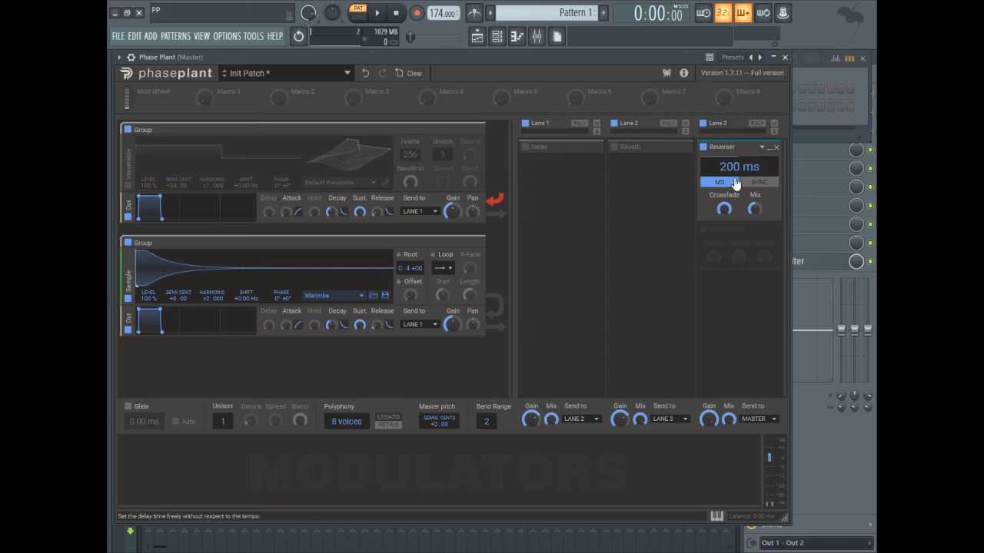
pyautogui.moveTo(740, 166); pyautogui.dragTo(739, 133)
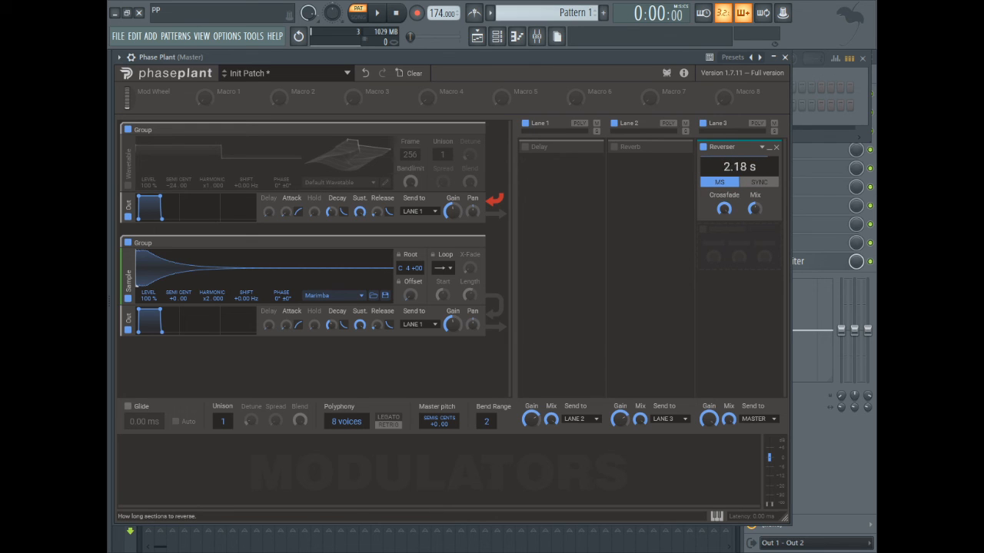